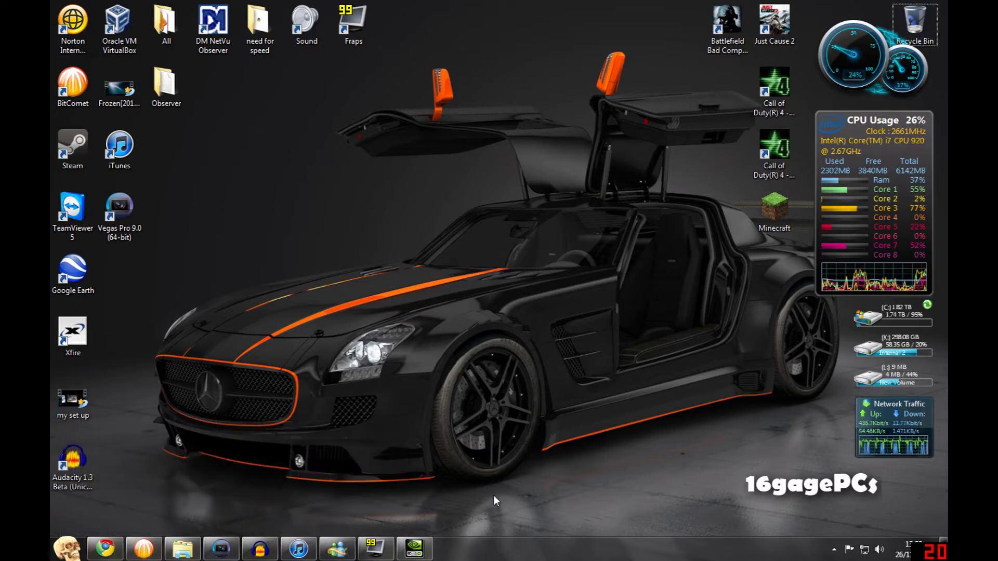
Step: In Taskbar Properties, apply small taskbar icons, then revert to normal-sized icons
right_click(481, 555)
click(500, 546)
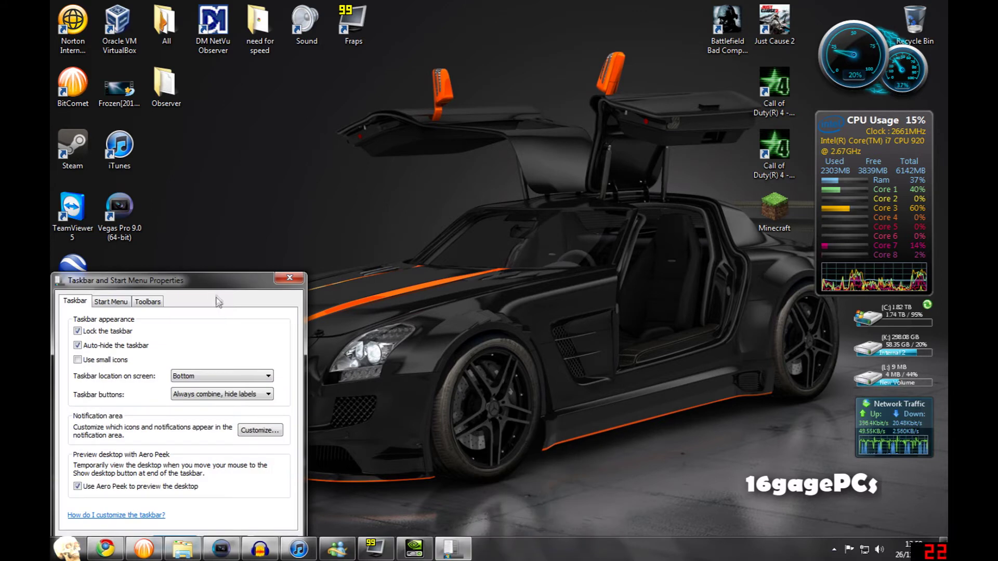
drag(220, 282, 446, 168)
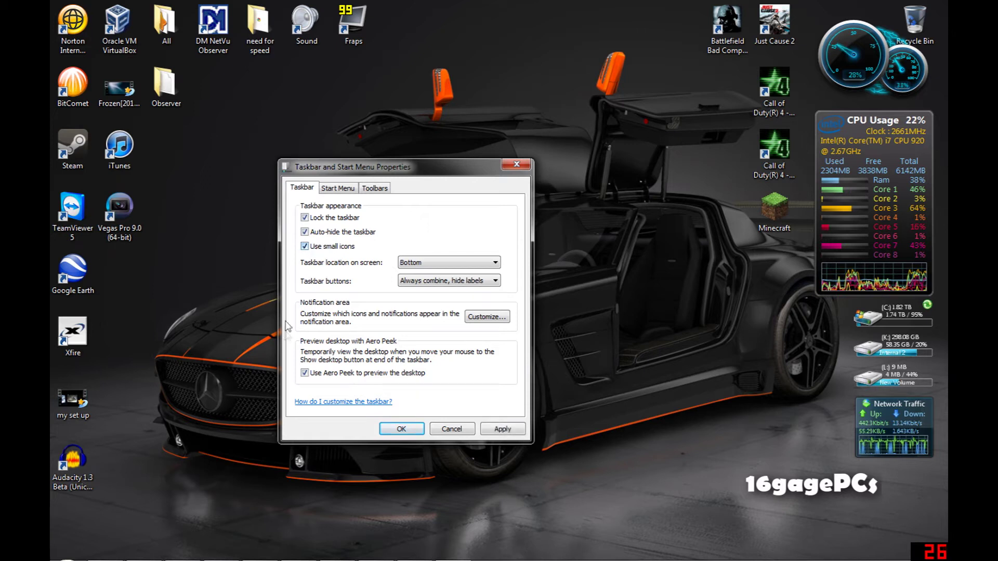
click(502, 429)
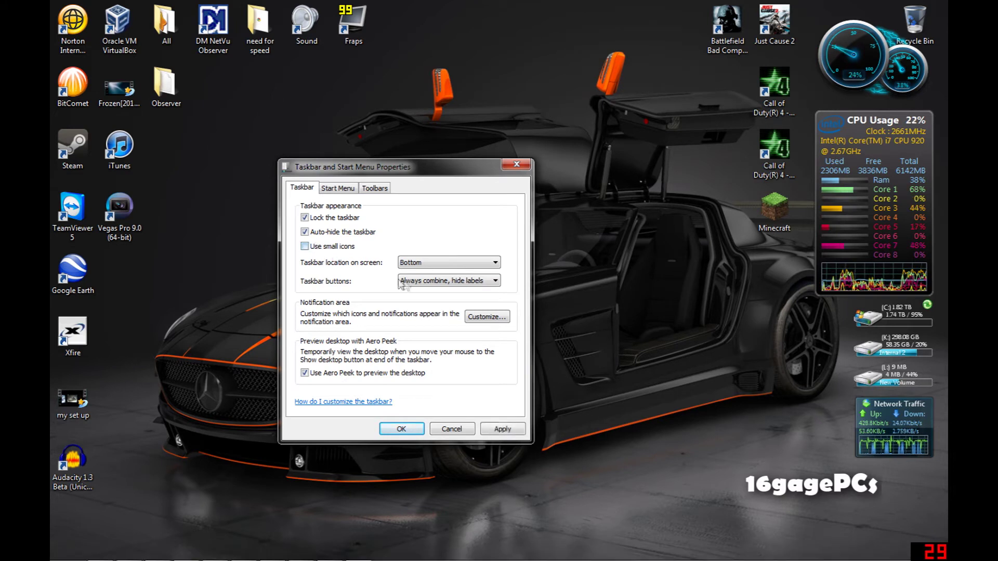
click(503, 429)
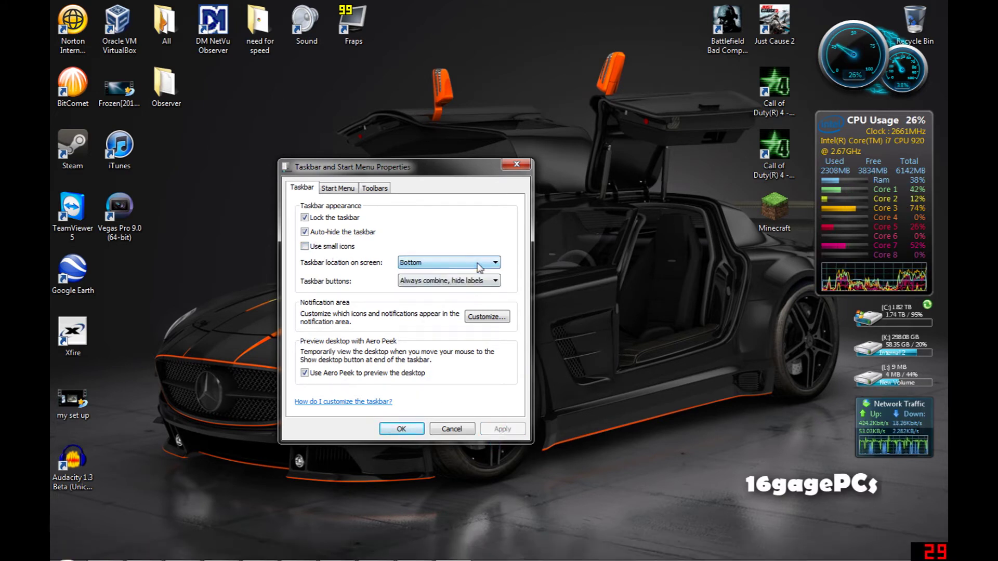
Step: Set taskbar buttons to Never combine and apply it
click(496, 280)
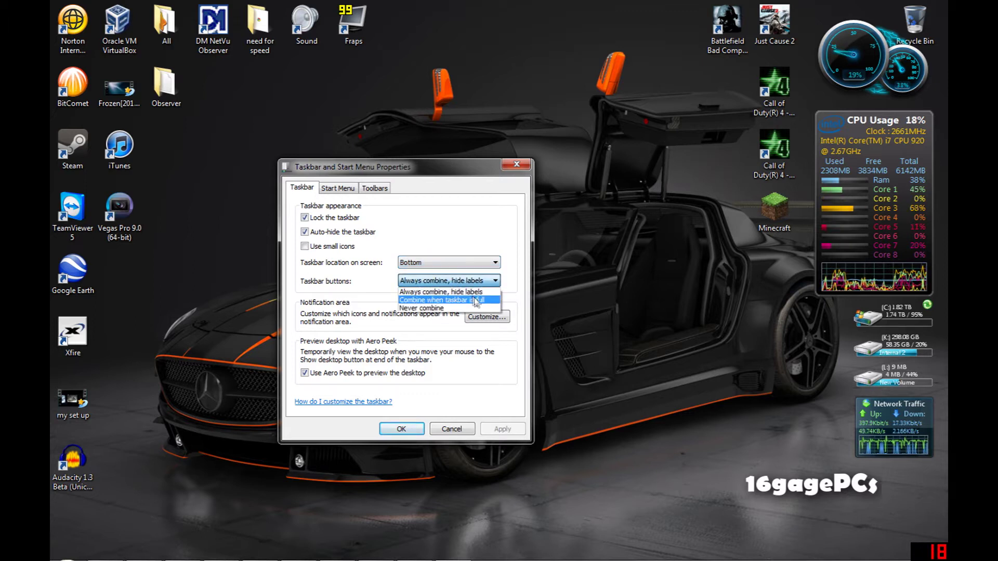
click(425, 309)
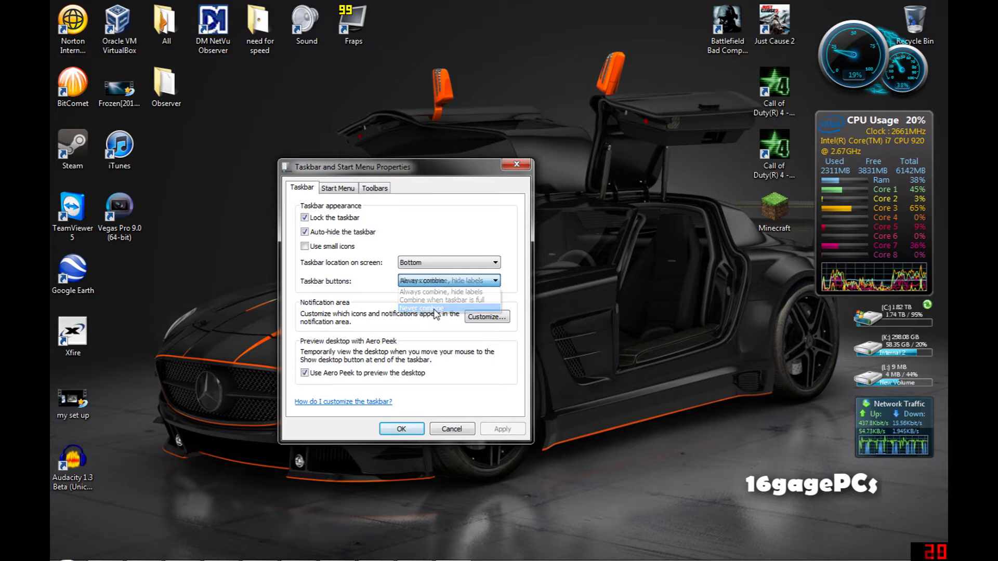
click(502, 430)
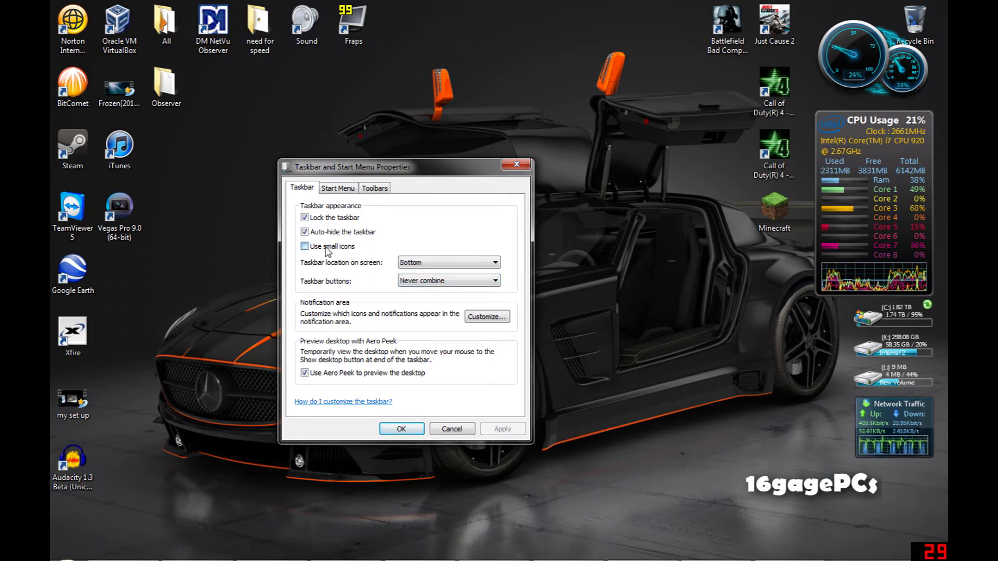
Step: Apply small icons with buttons set to Combine when taskbar is full
click(503, 430)
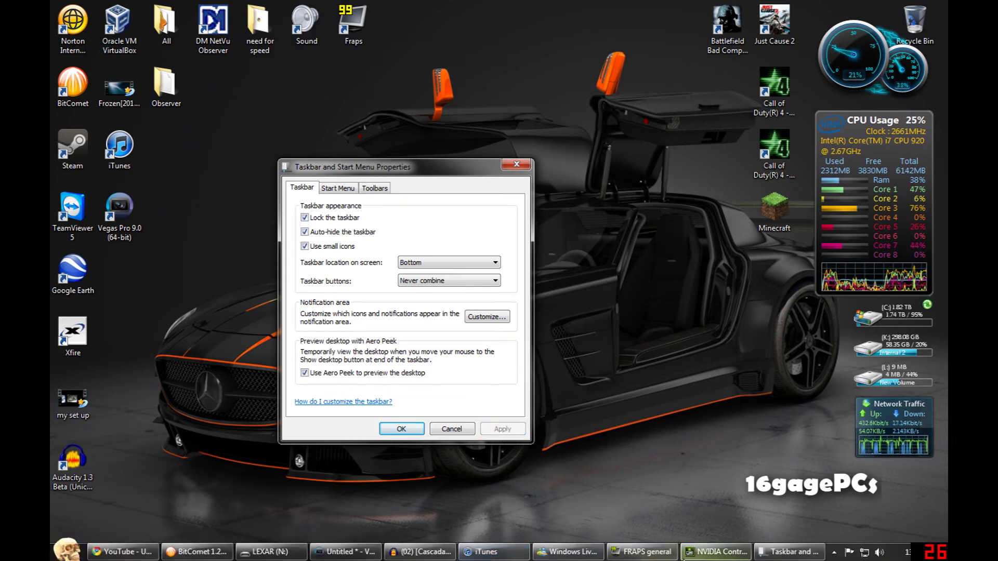
click(437, 281)
click(419, 301)
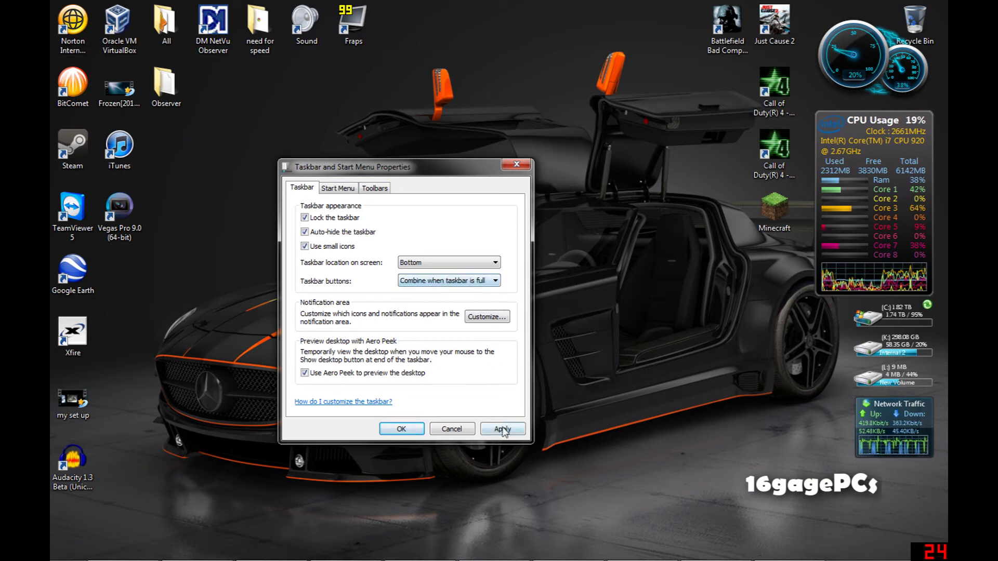
click(504, 431)
mouse_move(270, 552)
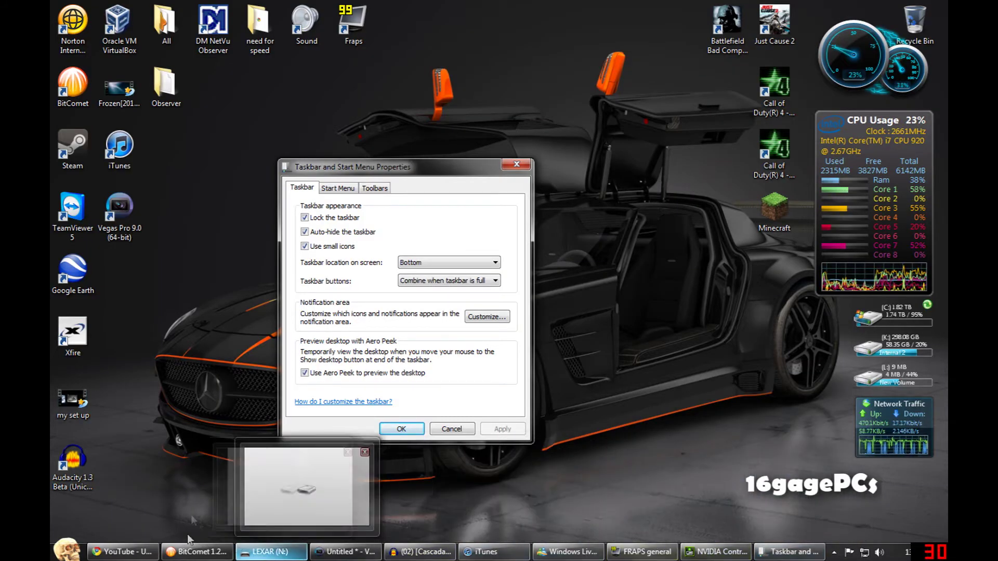
click(305, 247)
click(502, 429)
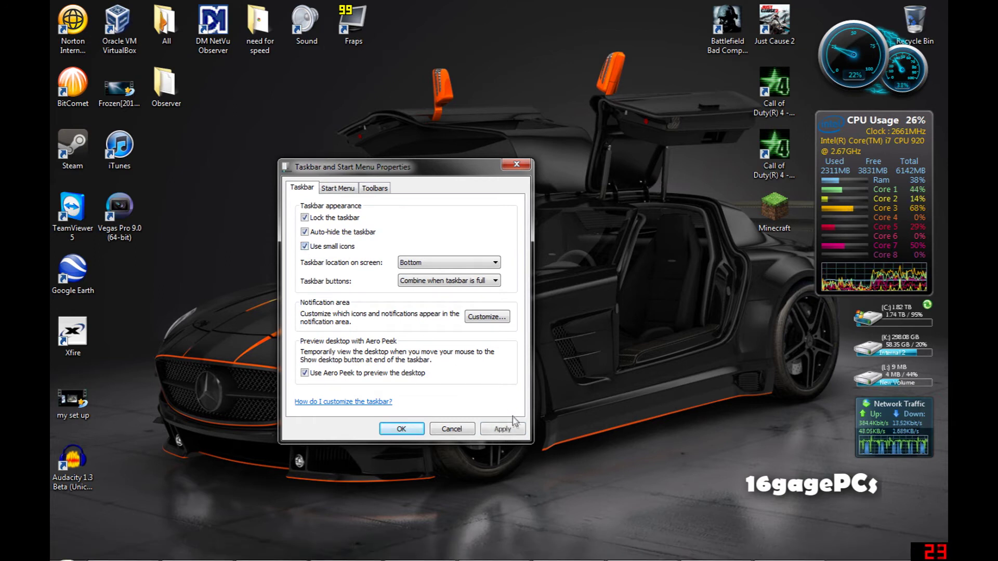
click(503, 429)
Step: Apply Always combine, hide labels with normal-sized taskbar icons
click(449, 281)
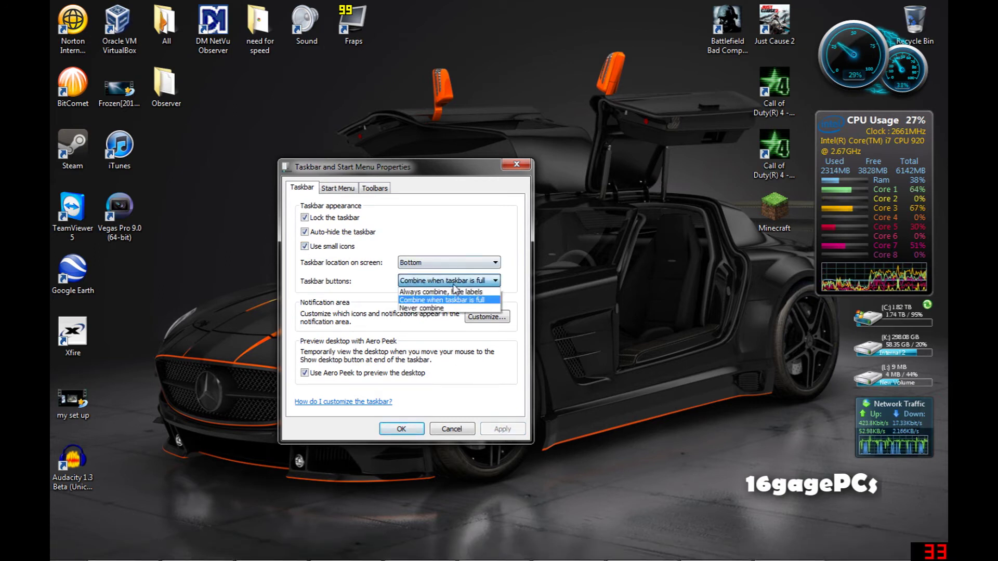
click(455, 292)
click(502, 430)
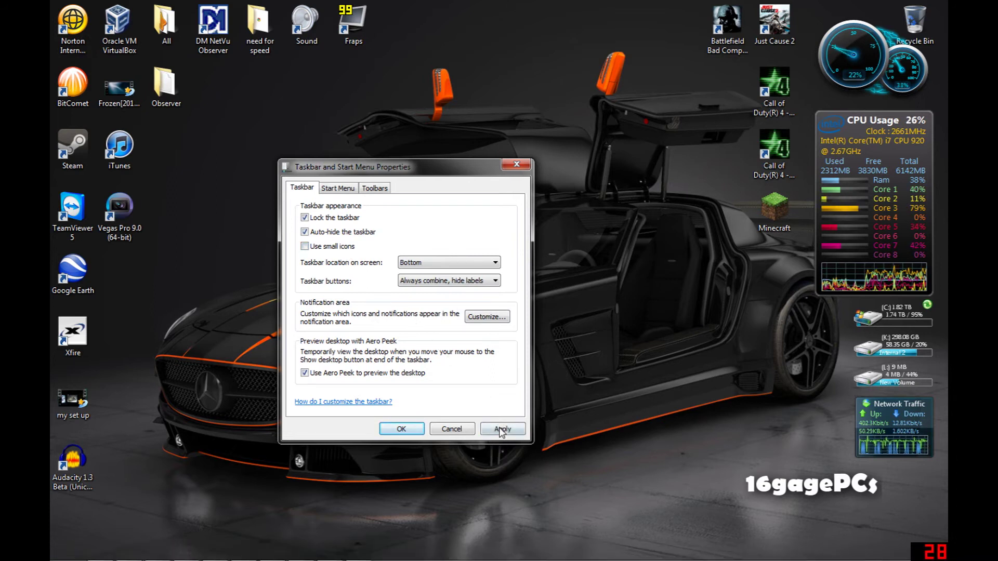
click(502, 430)
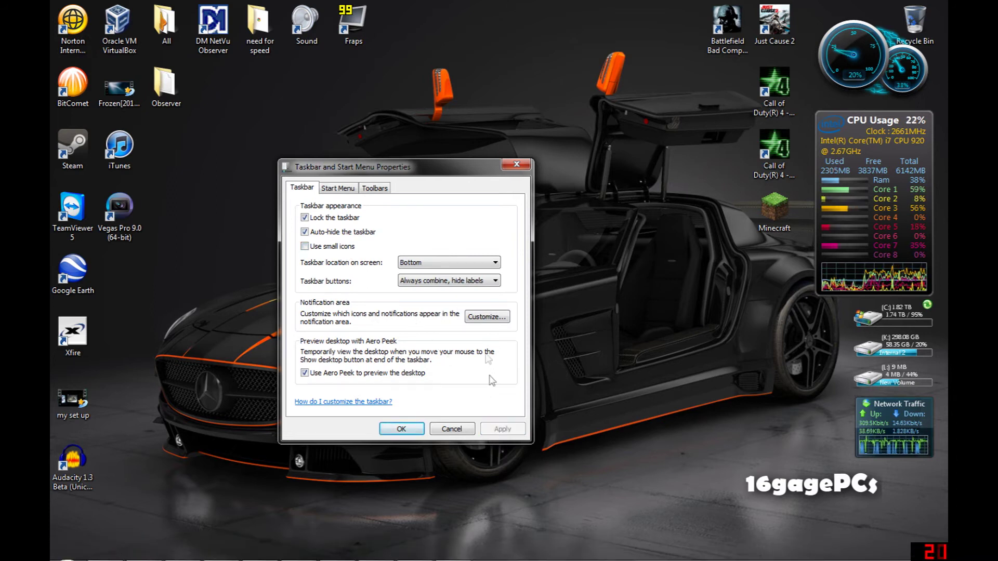
click(470, 263)
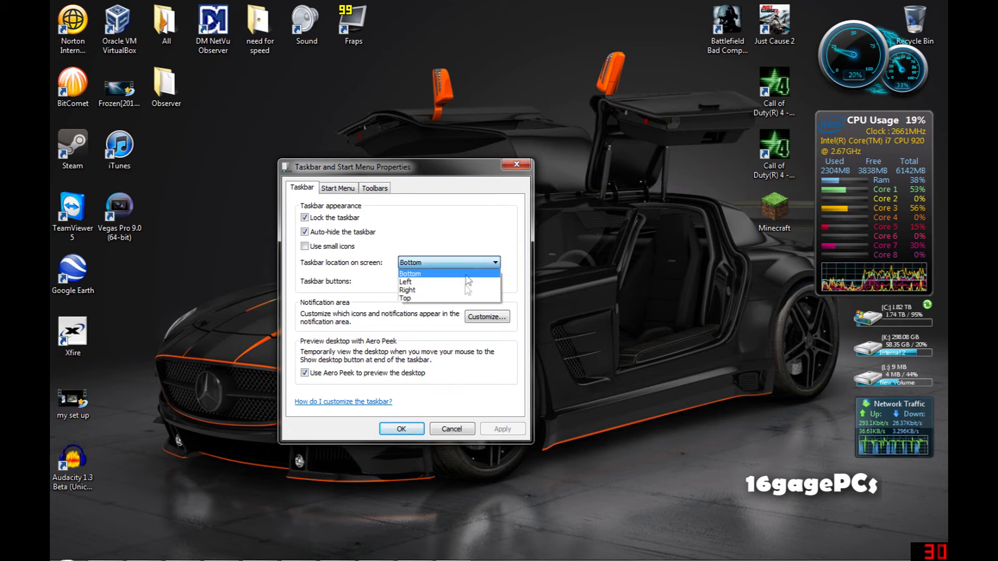
Step: Move the taskbar to the left screen edge and apply it
click(418, 281)
click(502, 430)
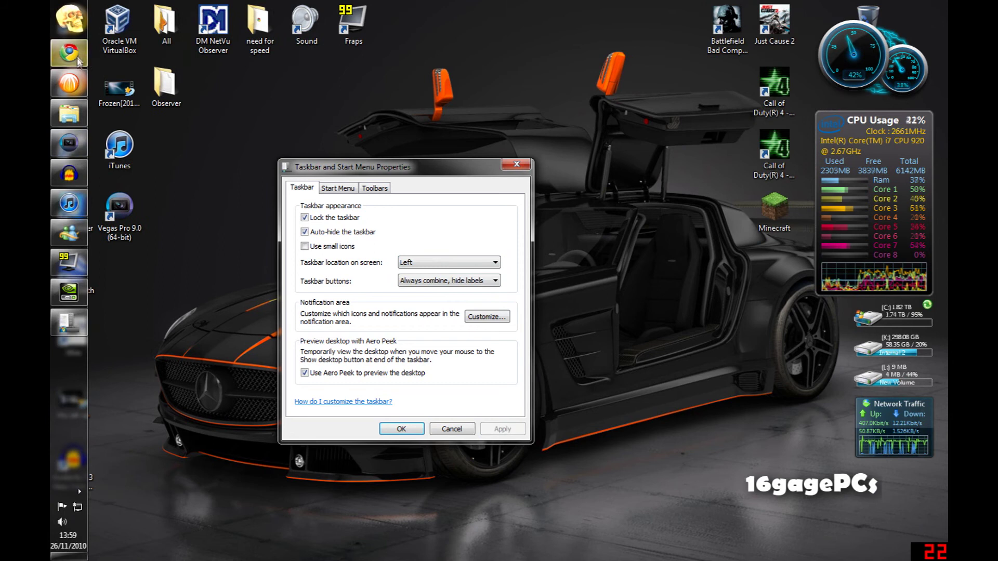
click(448, 263)
Step: Move the taskbar to the right edge, briefly viewing the notification area icon settings
click(421, 291)
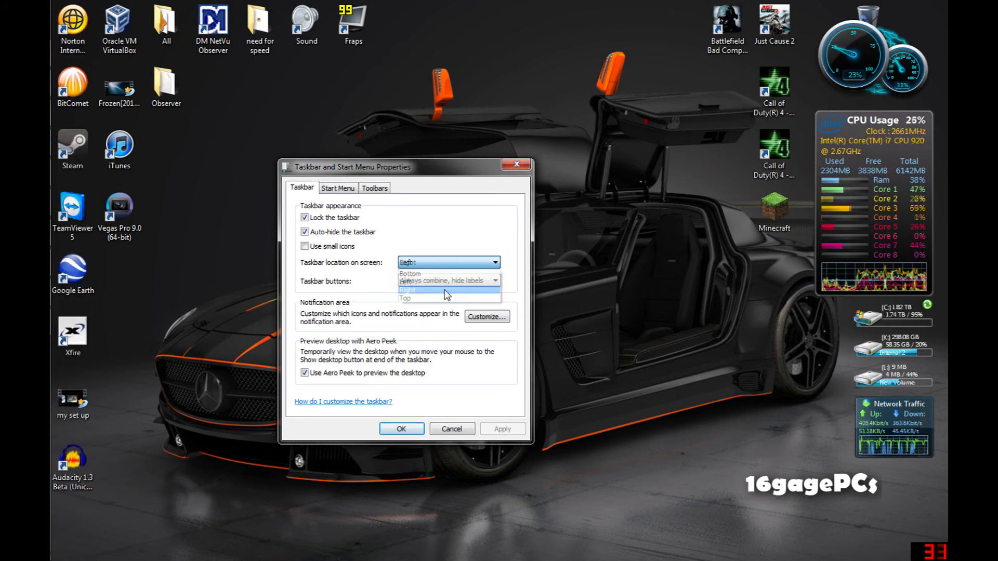
click(487, 317)
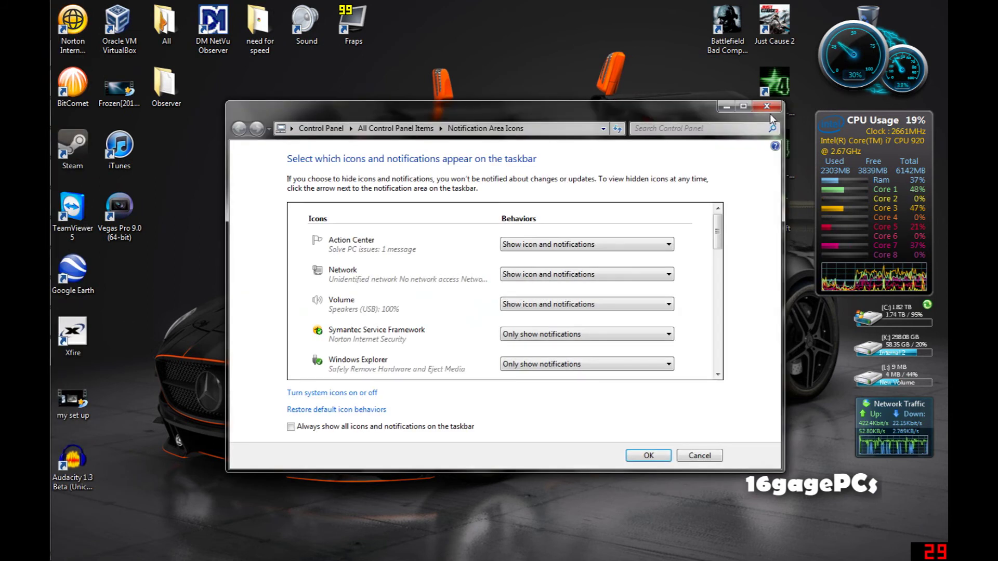
click(770, 113)
click(502, 429)
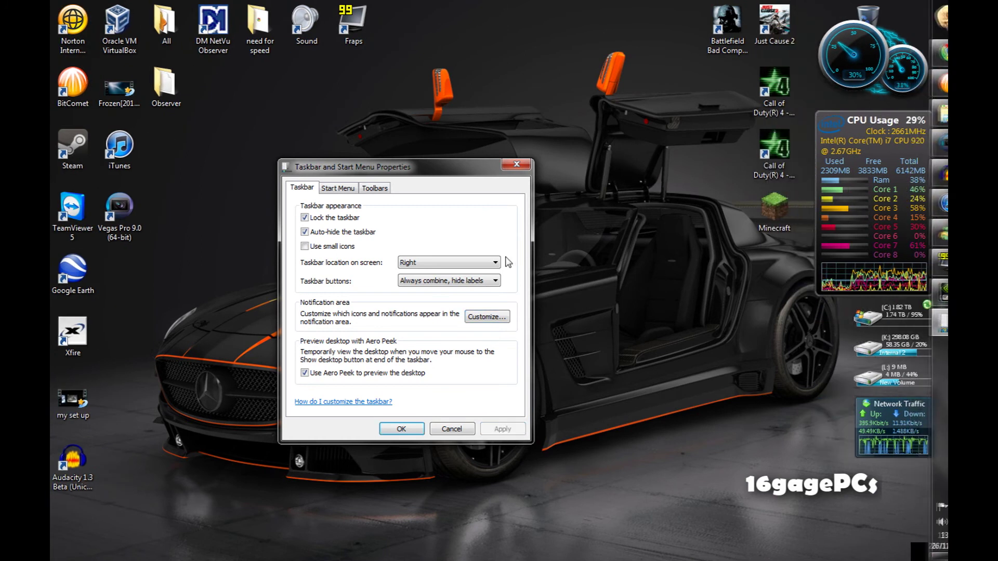
click(485, 282)
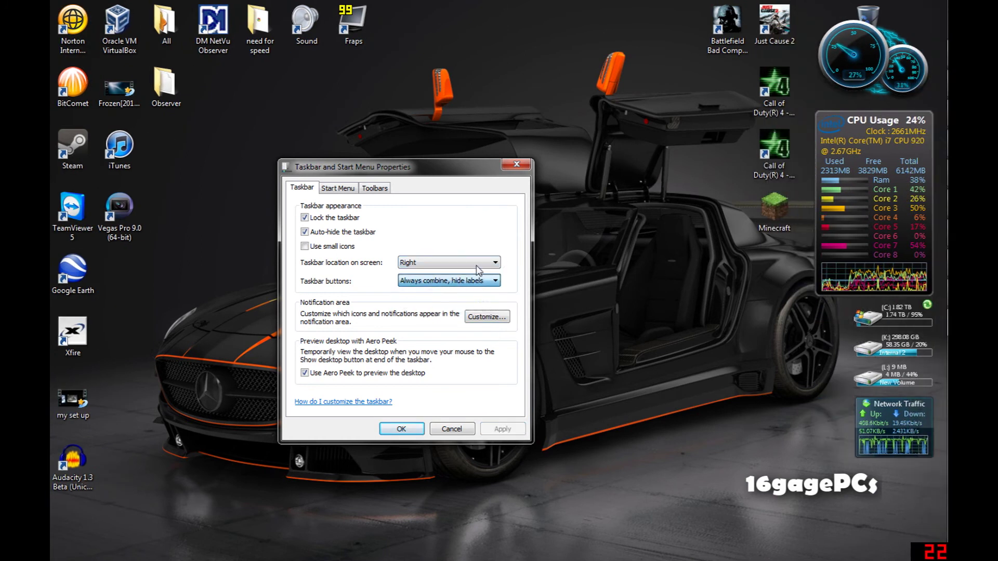
click(480, 263)
click(464, 299)
Step: Apply the top taskbar position and check the Start menu from there
click(502, 430)
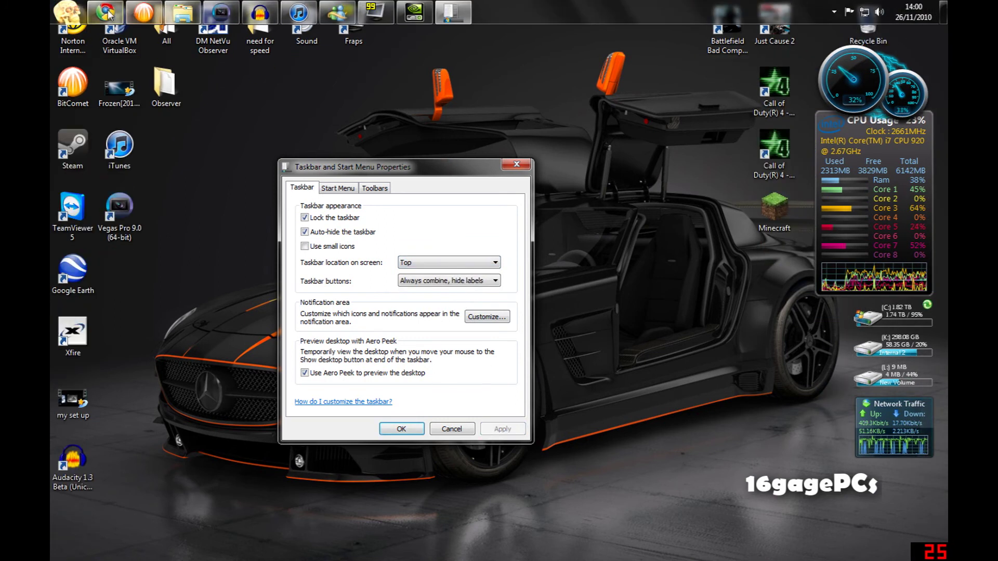
click(69, 11)
click(428, 275)
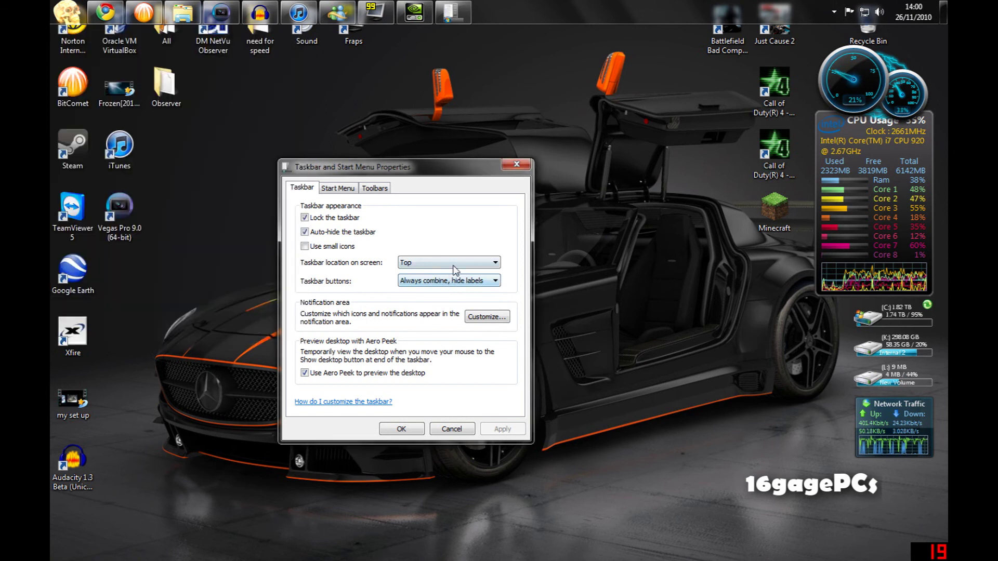
Step: Return the taskbar to the bottom edge, apply, and confirm with OK
click(449, 262)
click(456, 275)
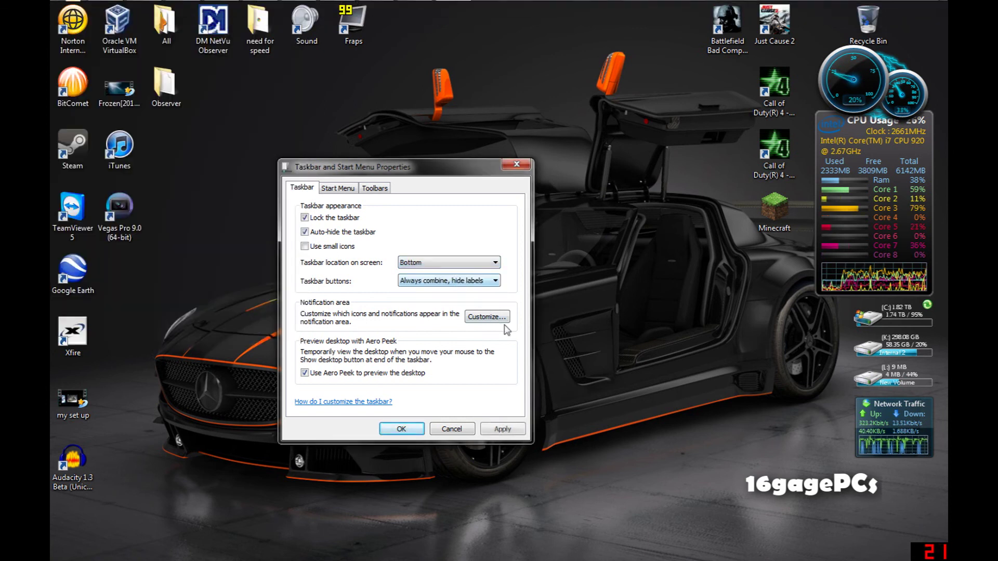
click(502, 429)
click(400, 429)
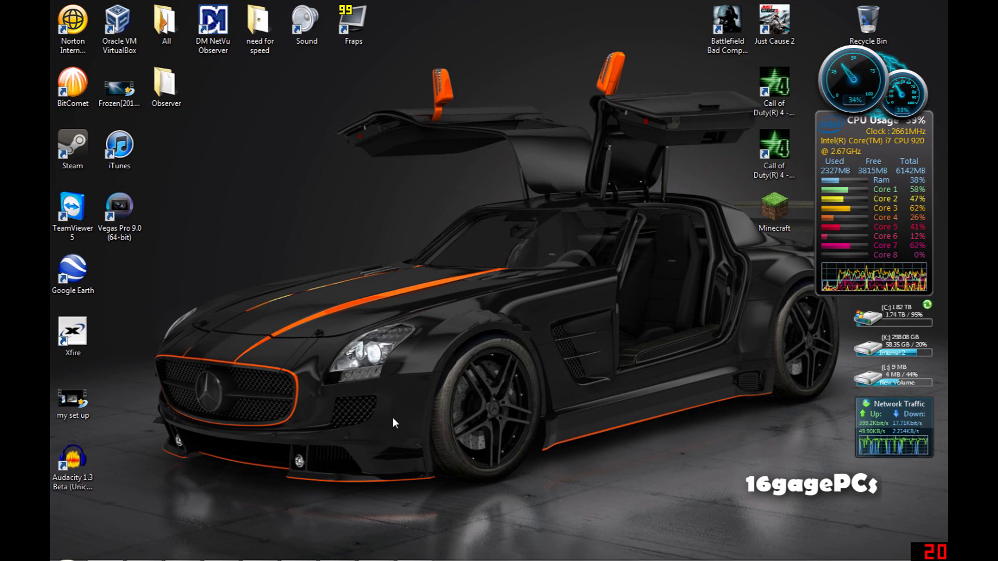